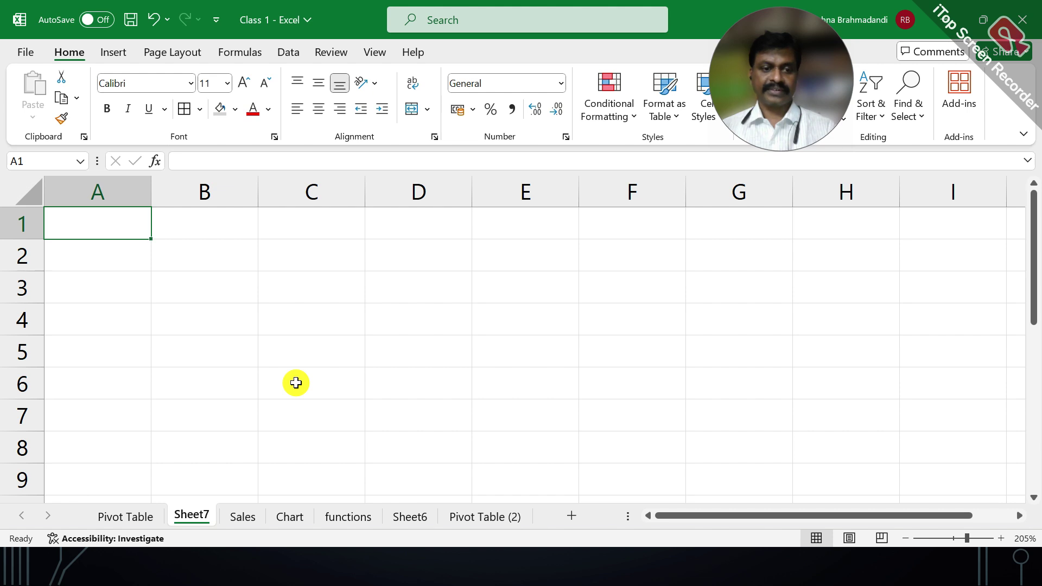
Compare the Excel specifications slide with Sheet7 by jumping to the last column in row 1 and returning to cell A1
{"action": "key", "text": "alt+Tab"}
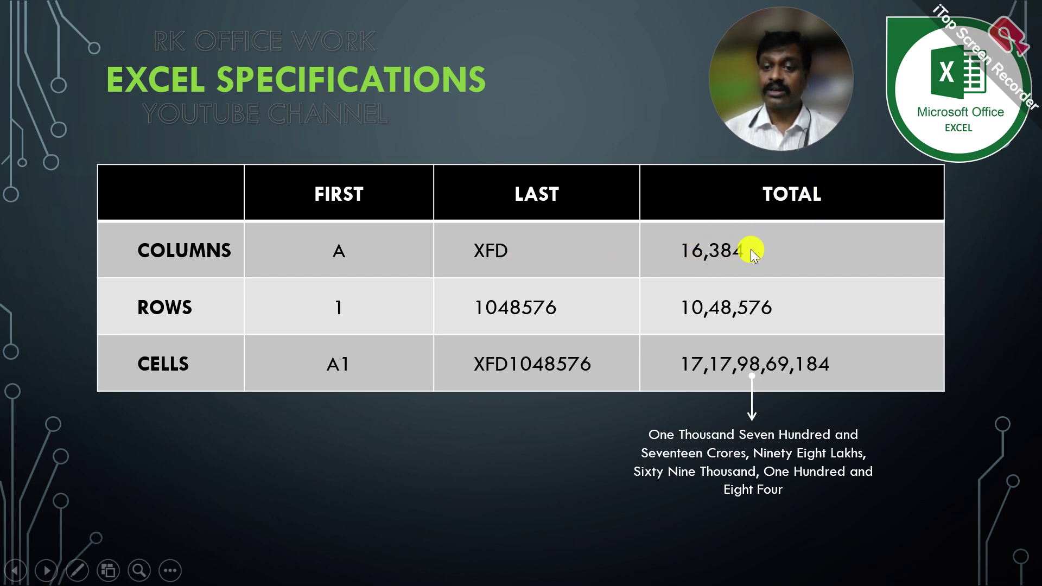
{"action": "key", "text": "alt+Tab"}
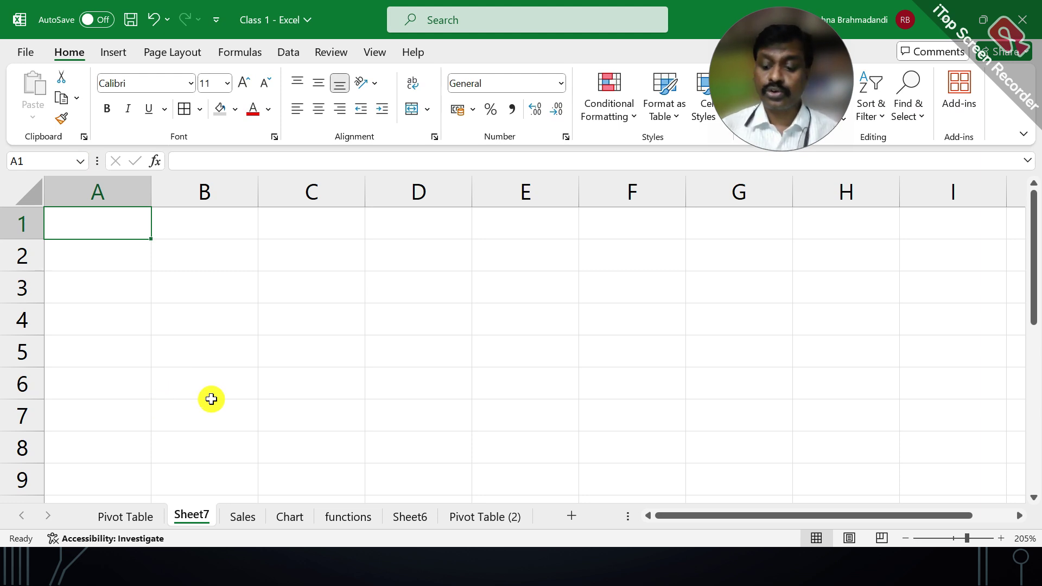
{"action": "key", "text": "ctrl+Right"}
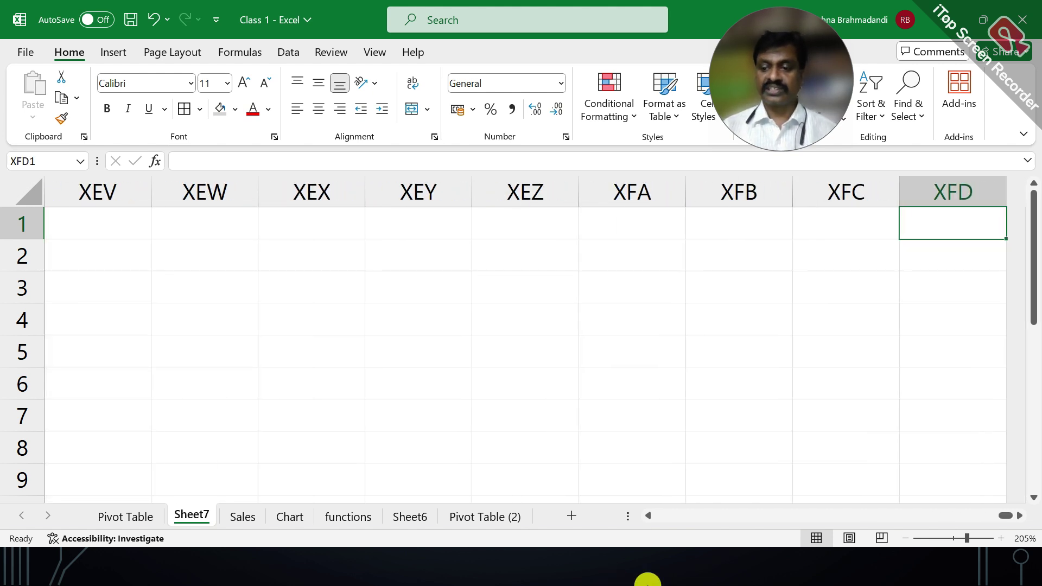
{"action": "left_click", "coordinate": [1018, 515]}
{"action": "left_click", "coordinate": [1018, 515]}
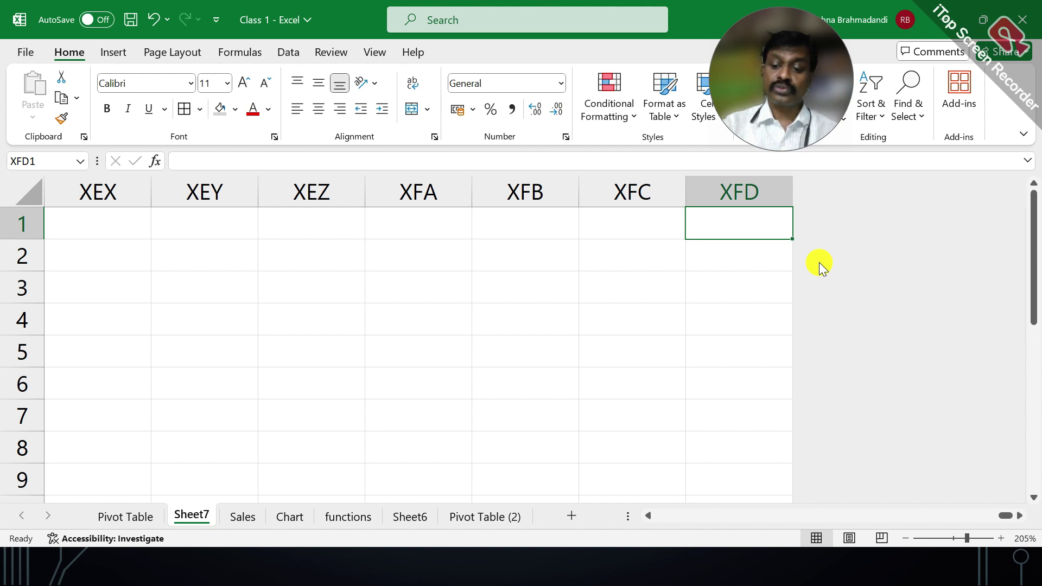
{"action": "key", "text": "ctrl+Left"}
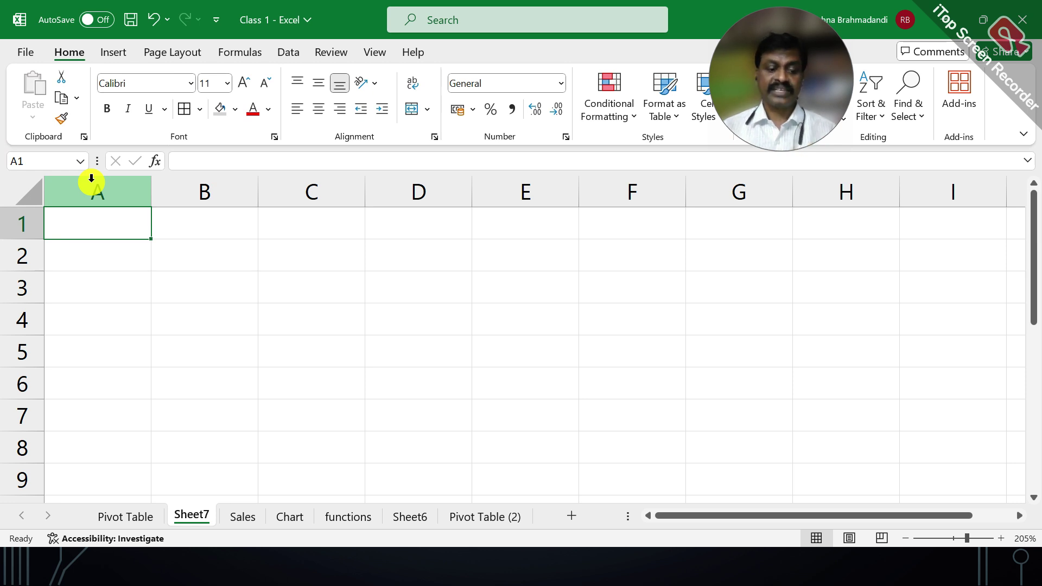
{"action": "key", "text": "ctrl+Right"}
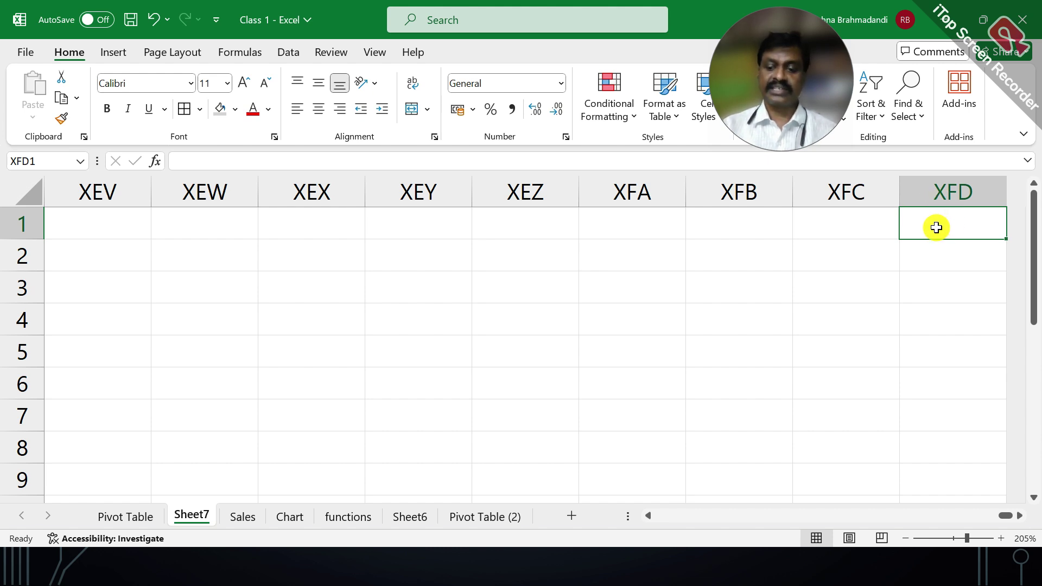
{"action": "key", "text": "ctrl+Left"}
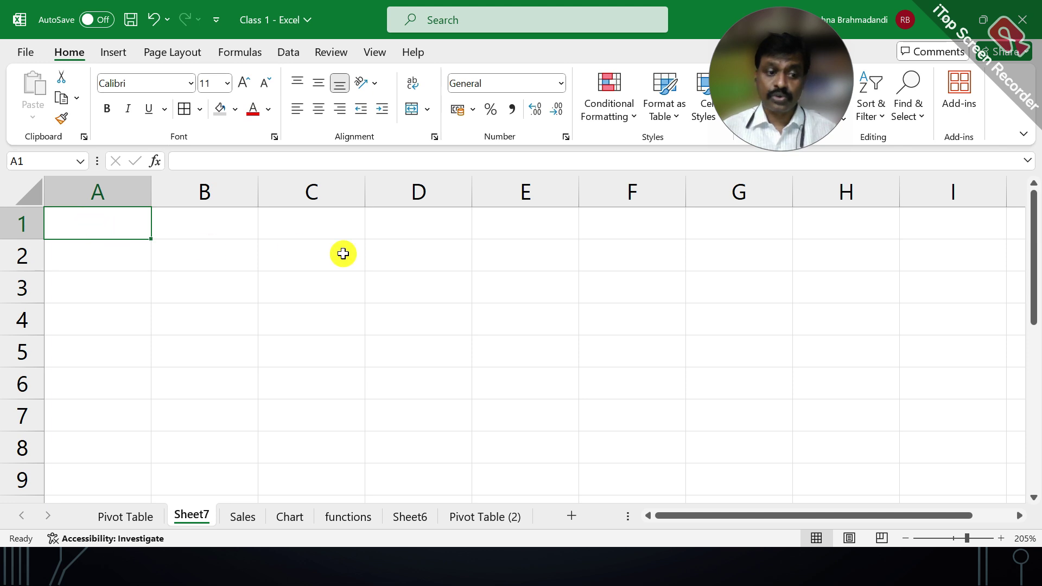
Jump to the last row of column A, view the lower end of the sheet, and return to cell A1
{"action": "key", "text": "ctrl+Down"}
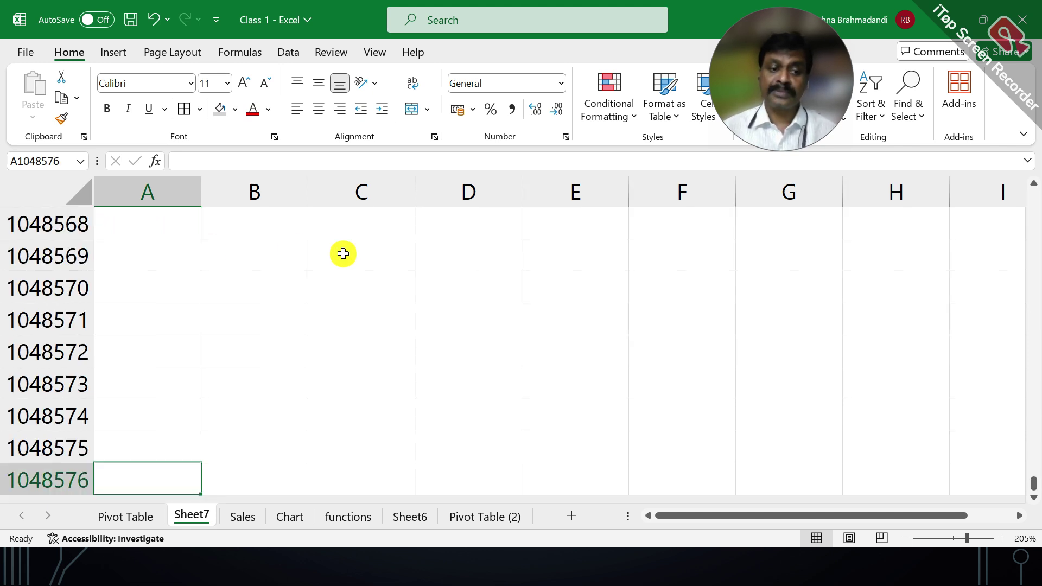
{"action": "scroll", "coordinate": [205, 386], "scroll_direction": "down", "scroll_amount": 3}
{"action": "scroll", "coordinate": [139, 377], "scroll_direction": "up", "scroll_amount": 2}
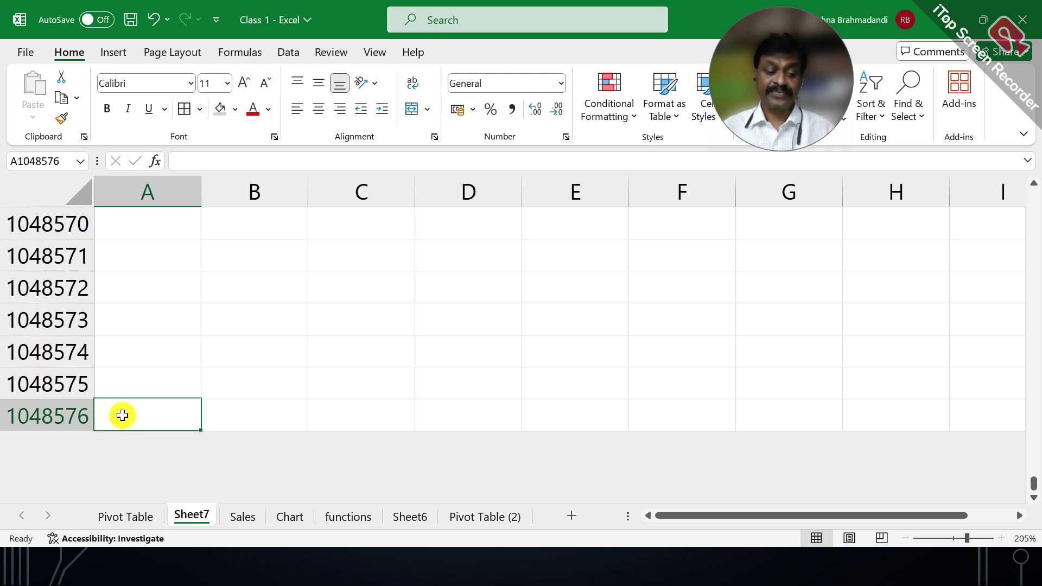
{"action": "key", "text": "ctrl+Up"}
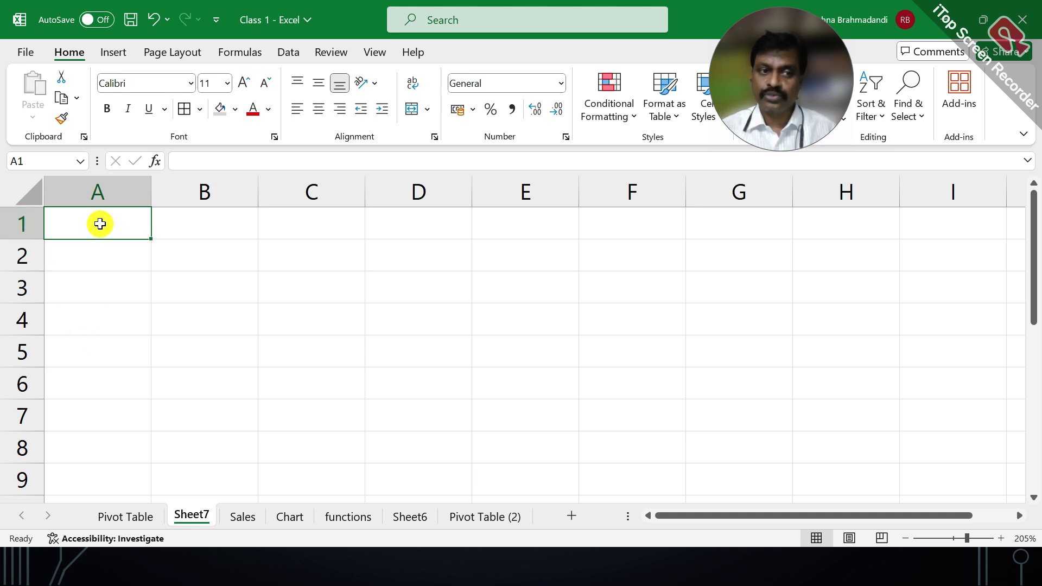
Go from A1 to the sheet's last cell, XFD1048576, check it against the specifications slide, and return to A1 in Excel
{"action": "left_click", "coordinate": [281, 316]}
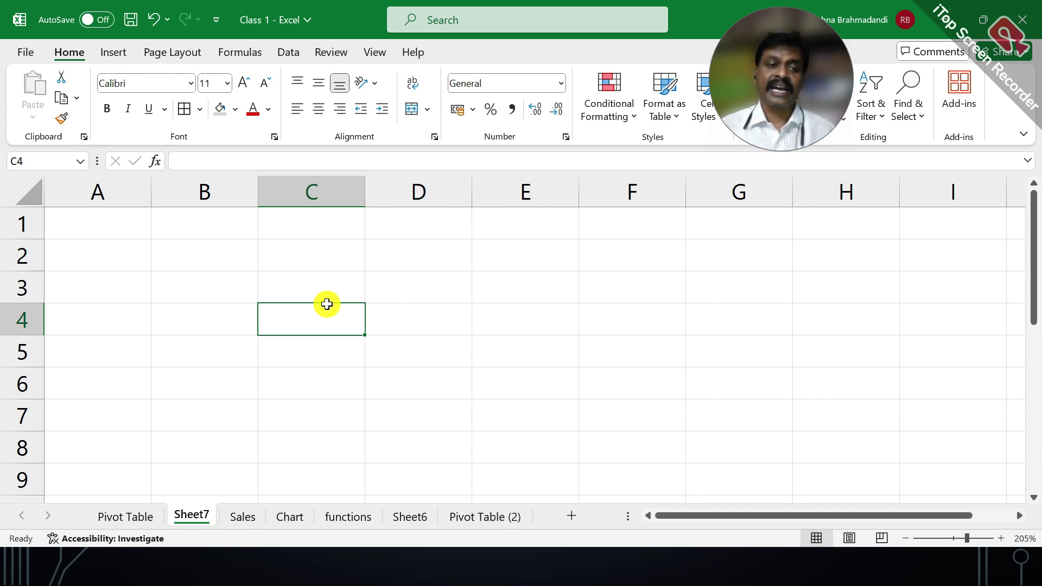
{"action": "left_click", "coordinate": [110, 220]}
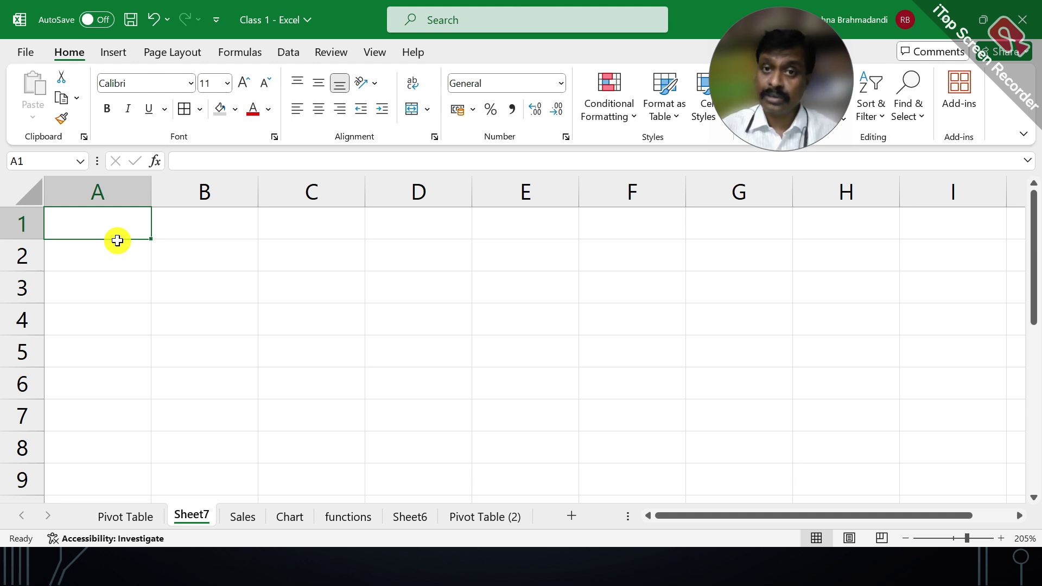
{"action": "key", "text": "ctrl+Right"}
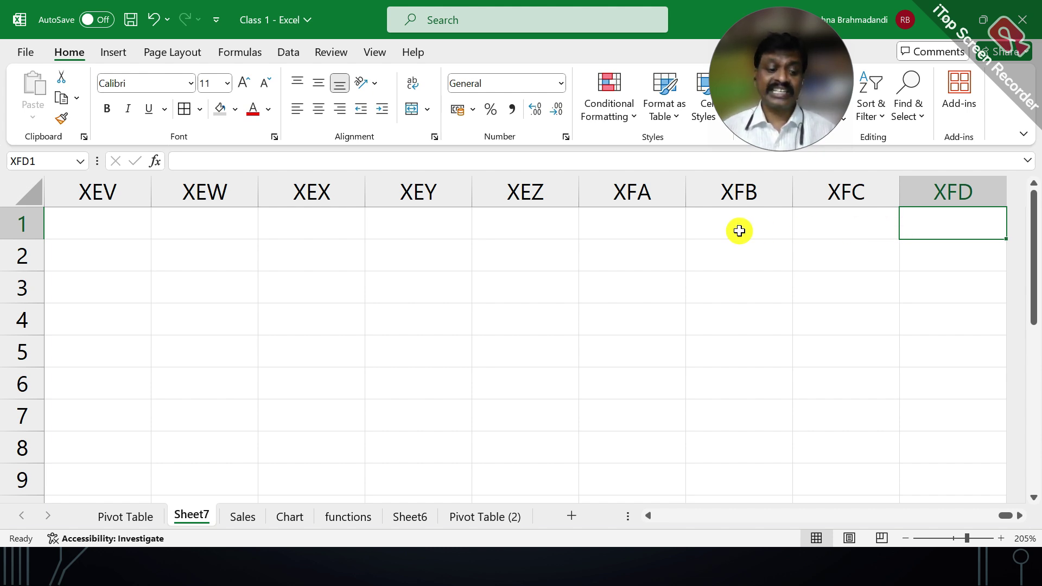
{"action": "key", "text": "ctrl+Down"}
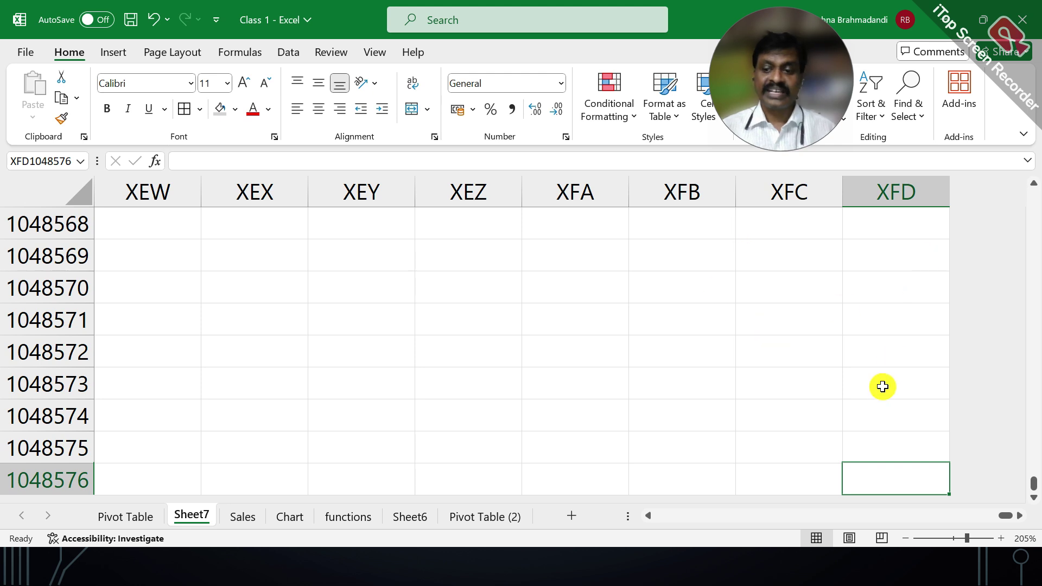
{"action": "scroll", "coordinate": [884, 391], "scroll_direction": "down", "scroll_amount": 2}
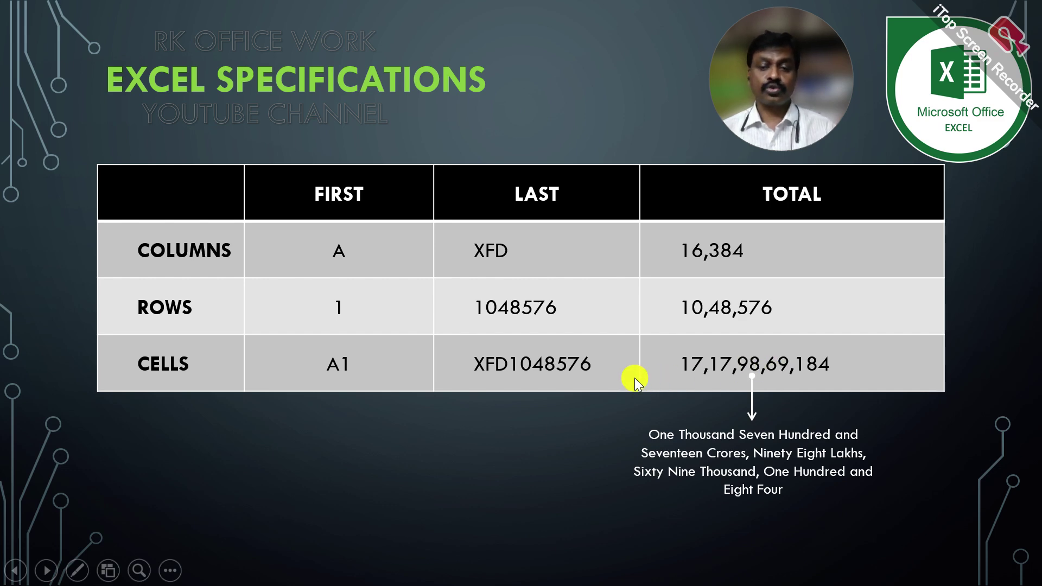
{"action": "key", "text": "alt+Tab"}
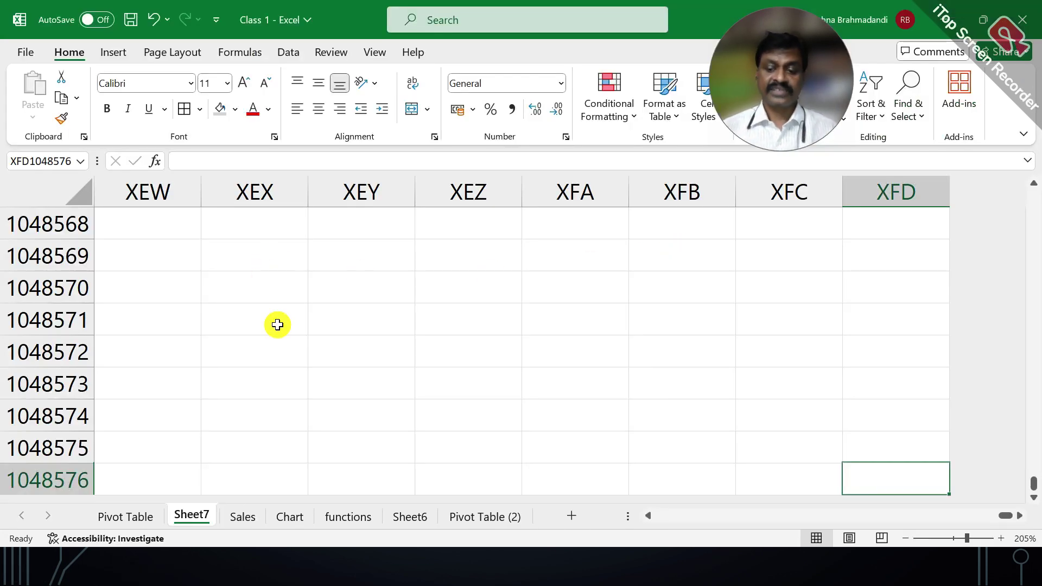
{"action": "key", "text": "ctrl+Home"}
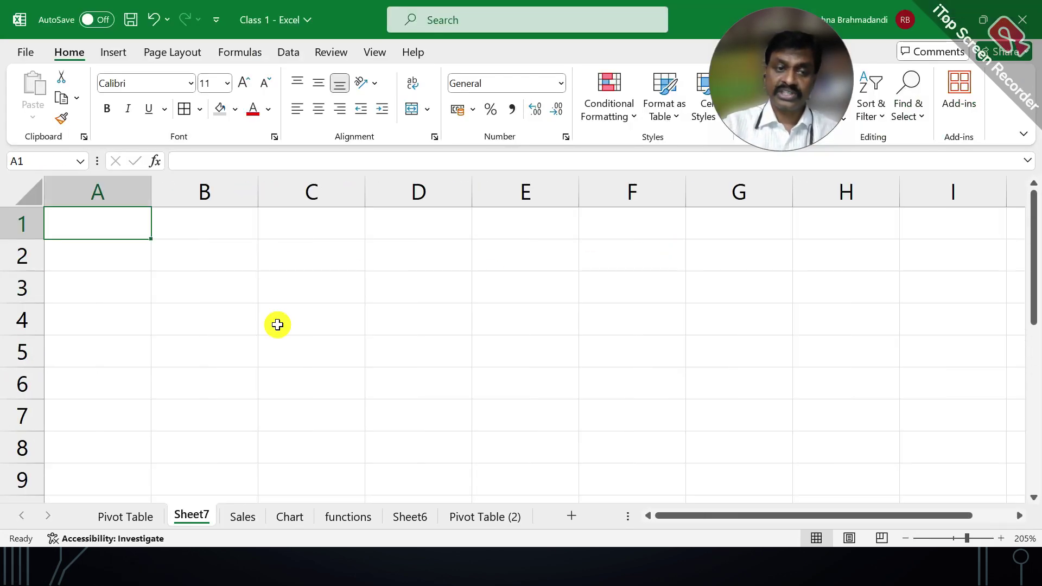
Enter the column total 16384 in cell D2 and the row total 1048576 in cell D3
{"action": "left_click", "coordinate": [417, 255]}
{"action": "type", "text": "1"}
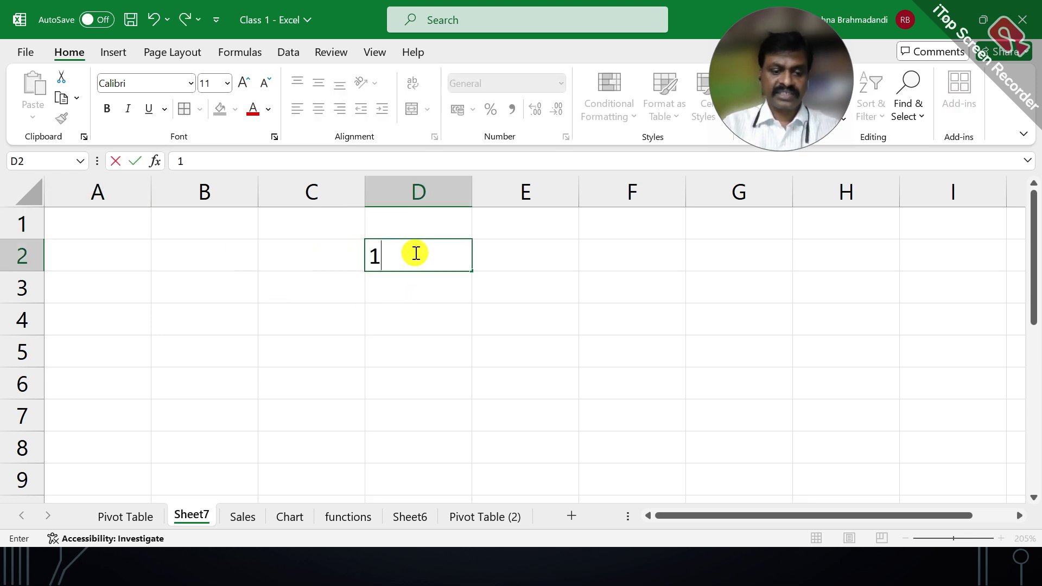
{"action": "type", "text": "6384"}
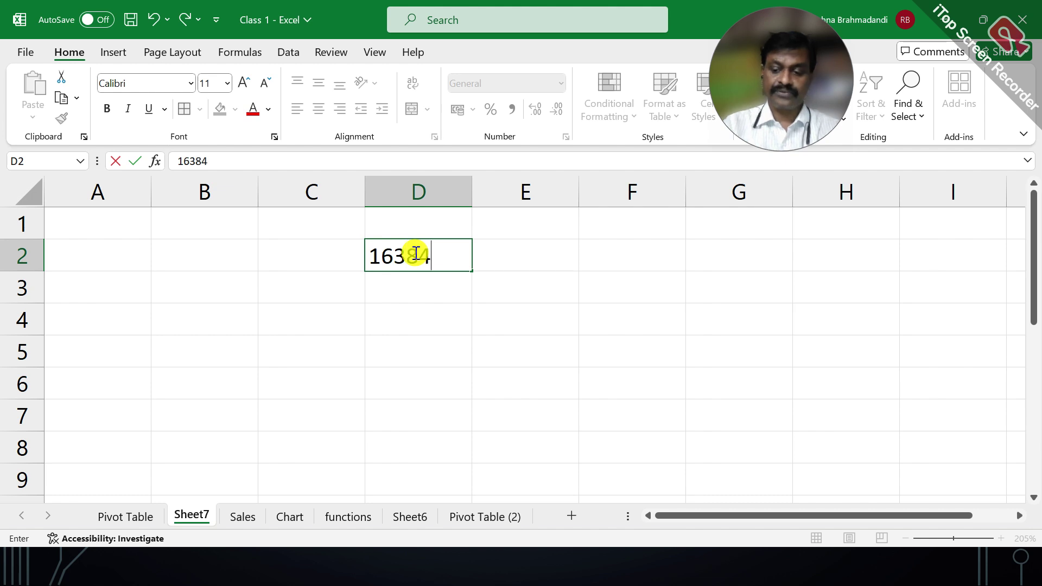
{"action": "key", "text": "Return"}
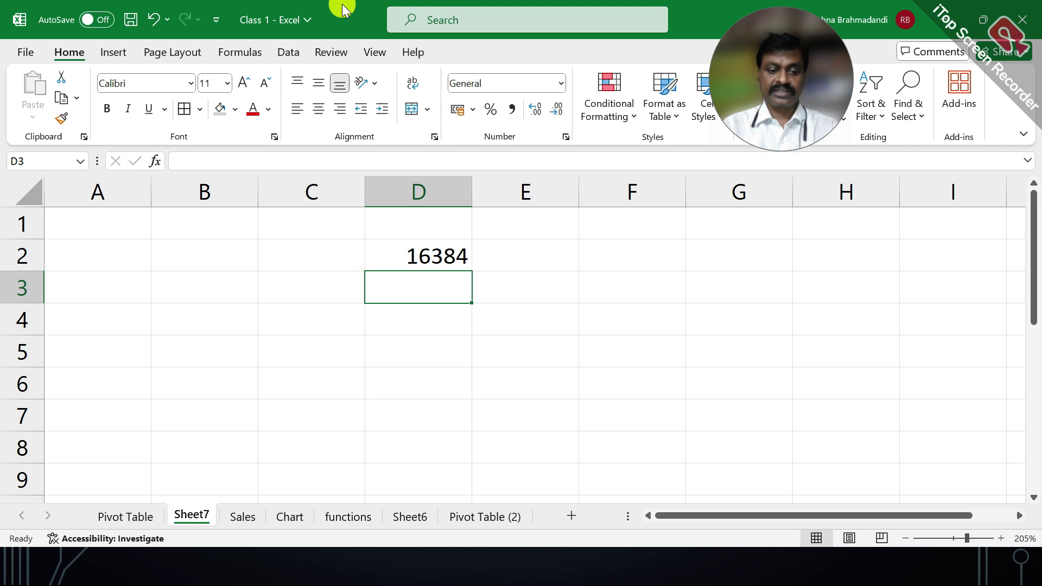
{"action": "type", "text": "1048576"}
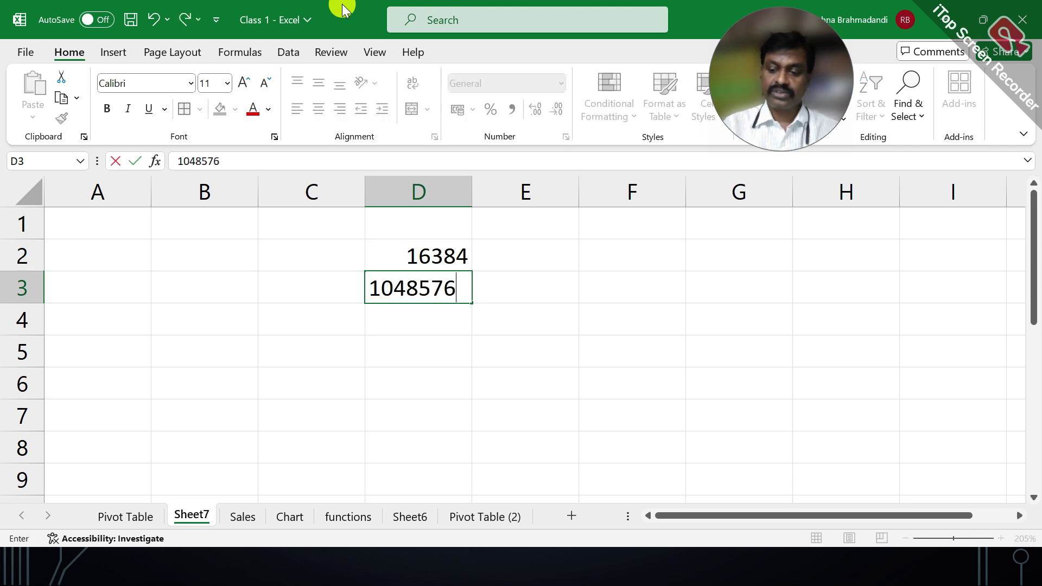
{"action": "key", "text": "Return"}
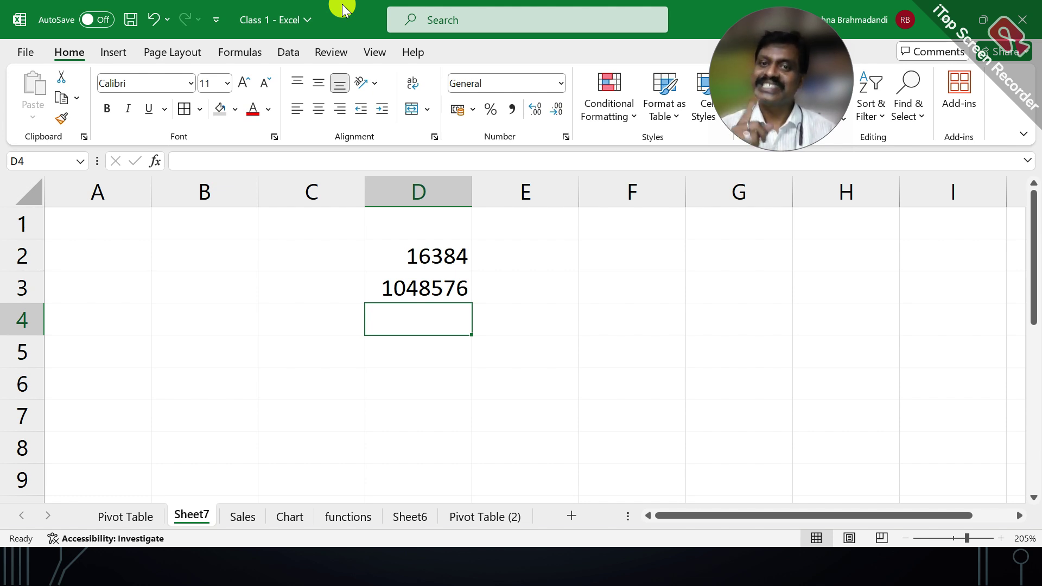
Calculate the total number of cells in D4 with the formula =D2*D3, and switch to the Excel specifications slide in PowerPoint
{"action": "type", "text": "="}
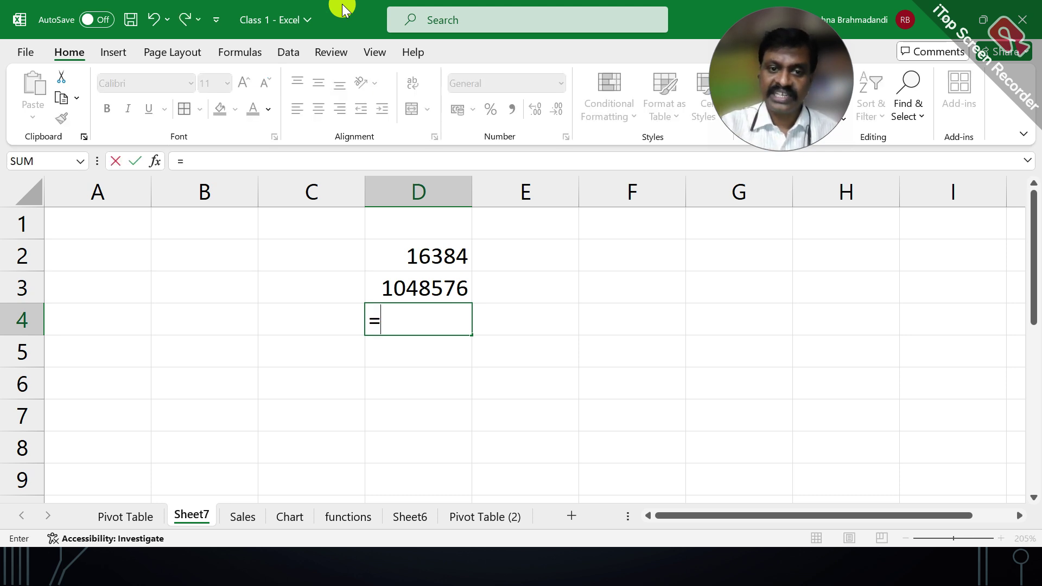
{"action": "key", "text": "Up"}
{"action": "key", "text": "Up"}
{"action": "type", "text": "*"}
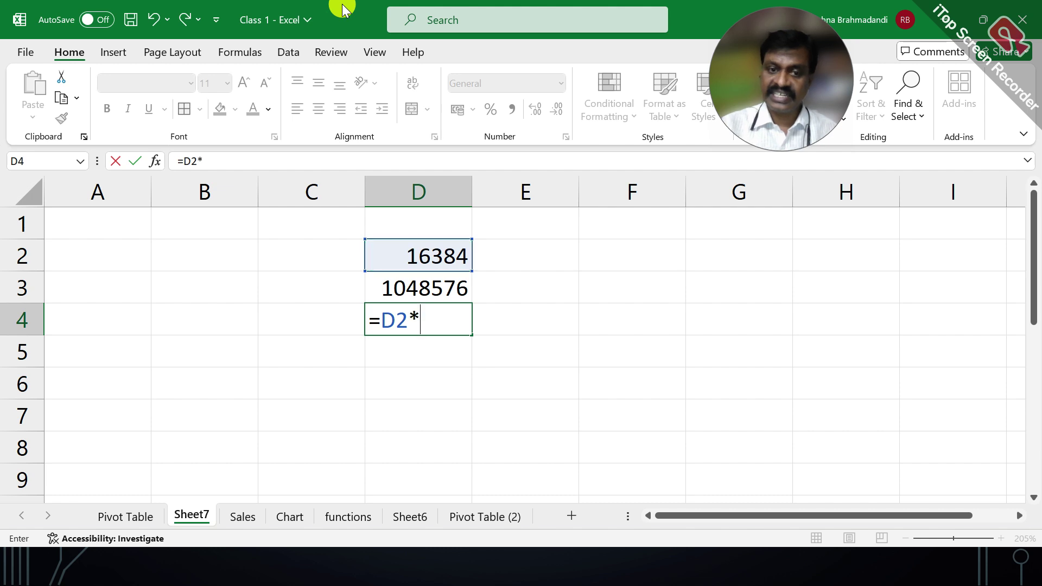
{"action": "key", "text": "Up"}
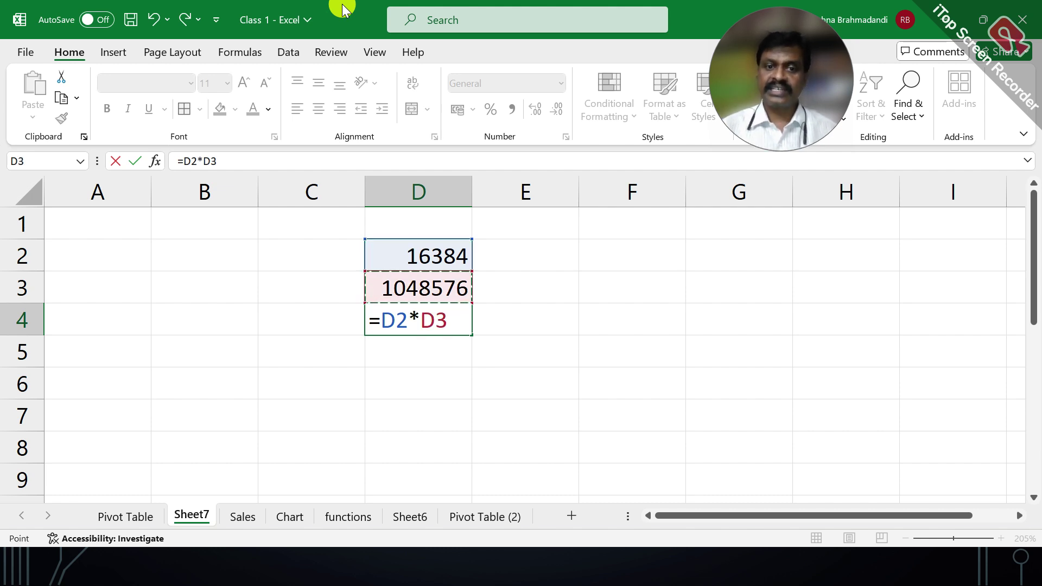
{"action": "key", "text": "Return"}
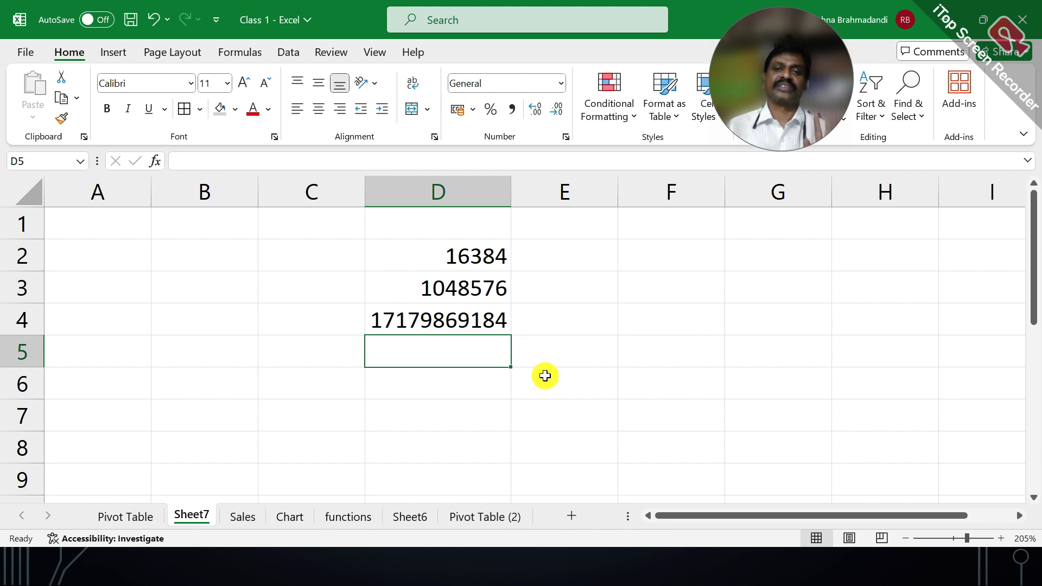
{"action": "key", "text": "alt+Tab"}
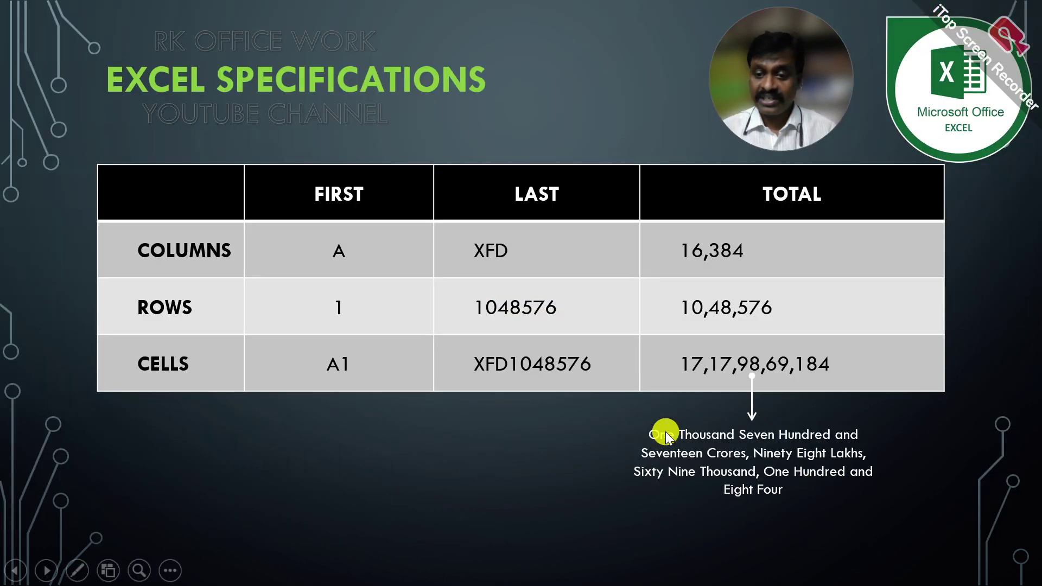